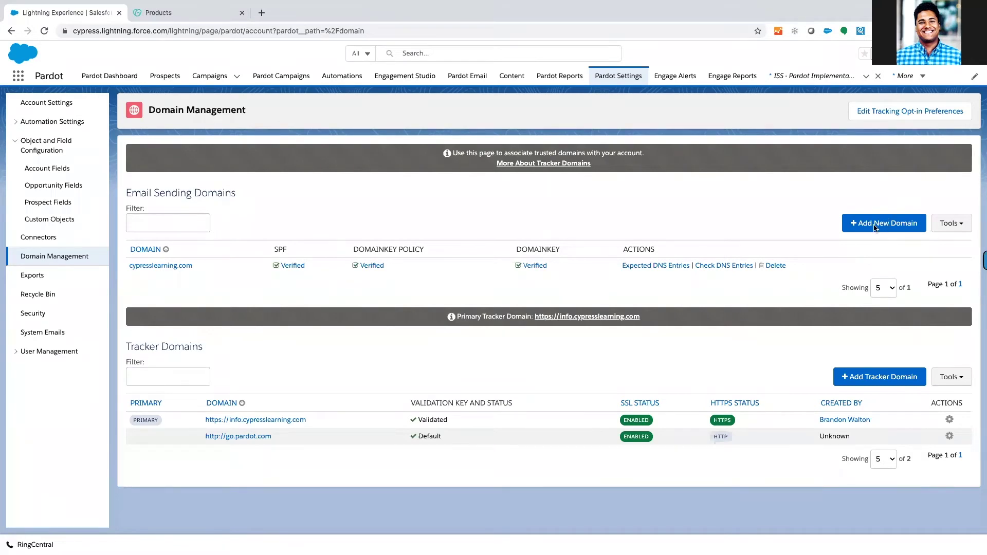
# Create the email sending domain cypresslearning.academy in Pardot
pyautogui.click(875, 225)
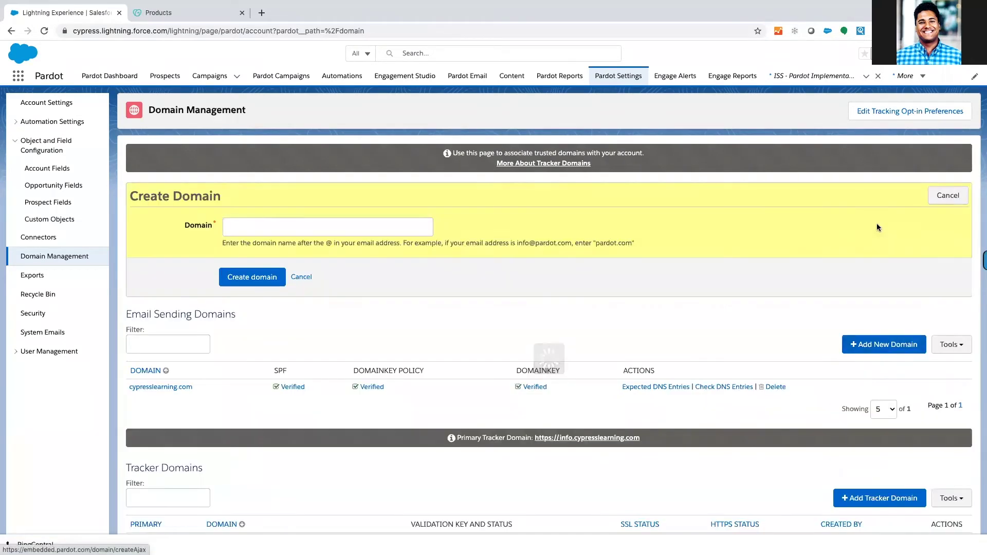
pyautogui.click(341, 229)
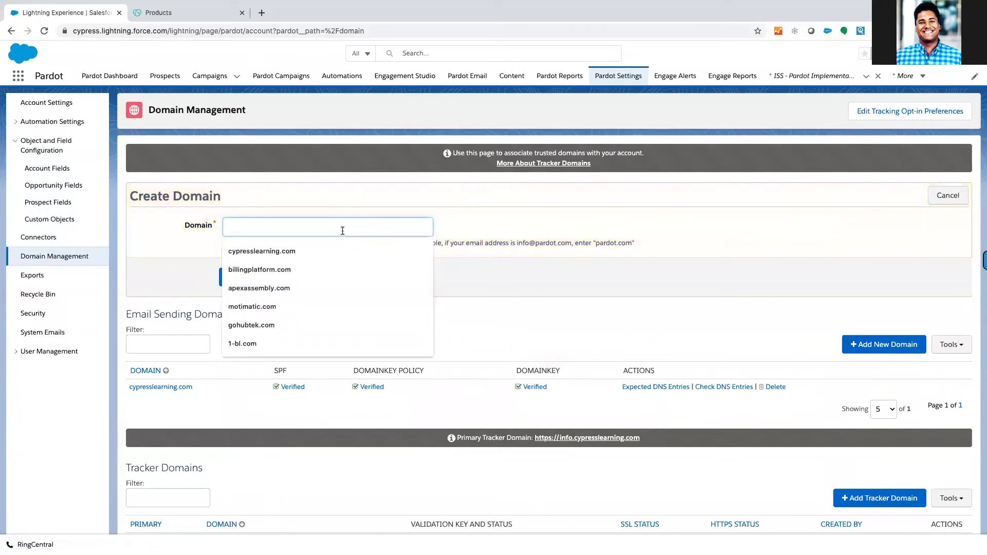
pyautogui.write('c')
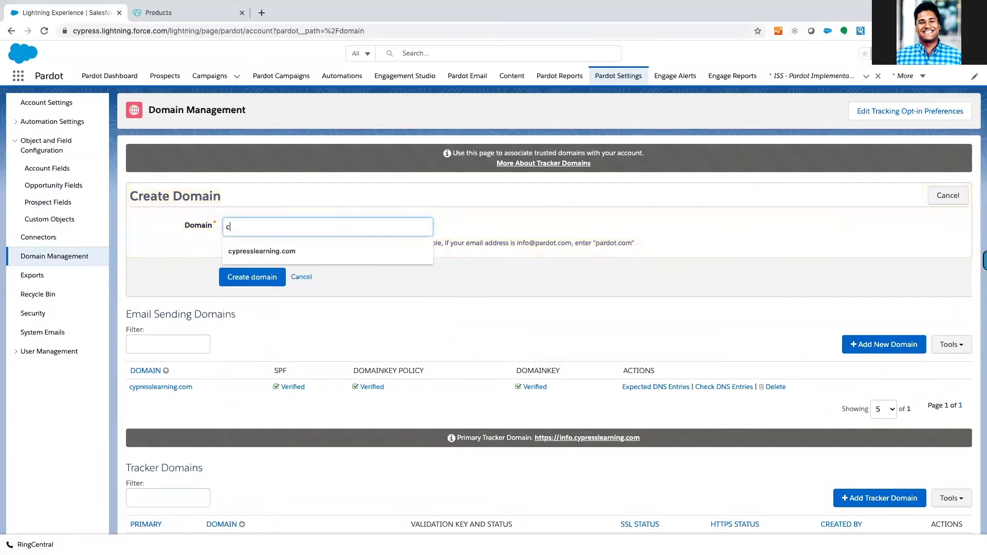
pyautogui.write('ypresslearning.academy')
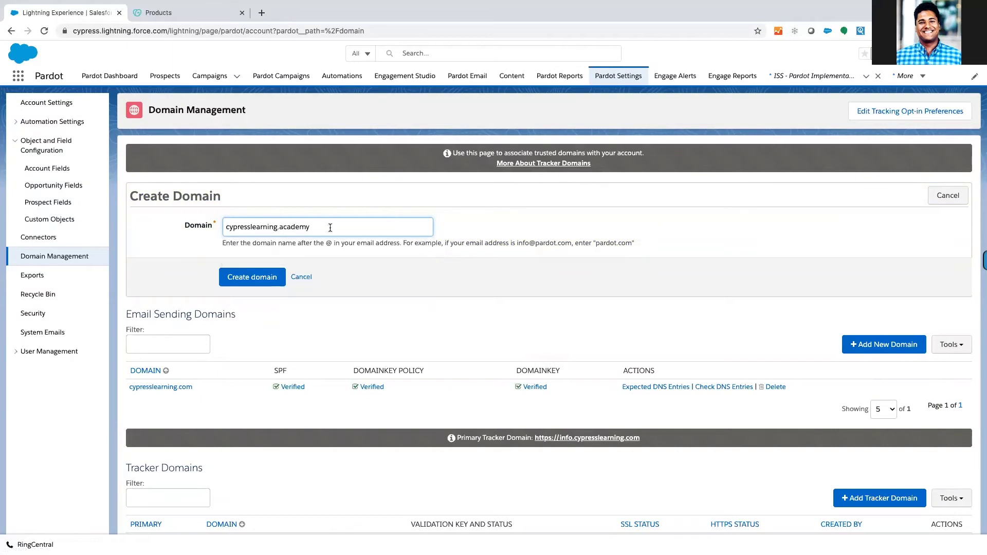
pyautogui.click(255, 277)
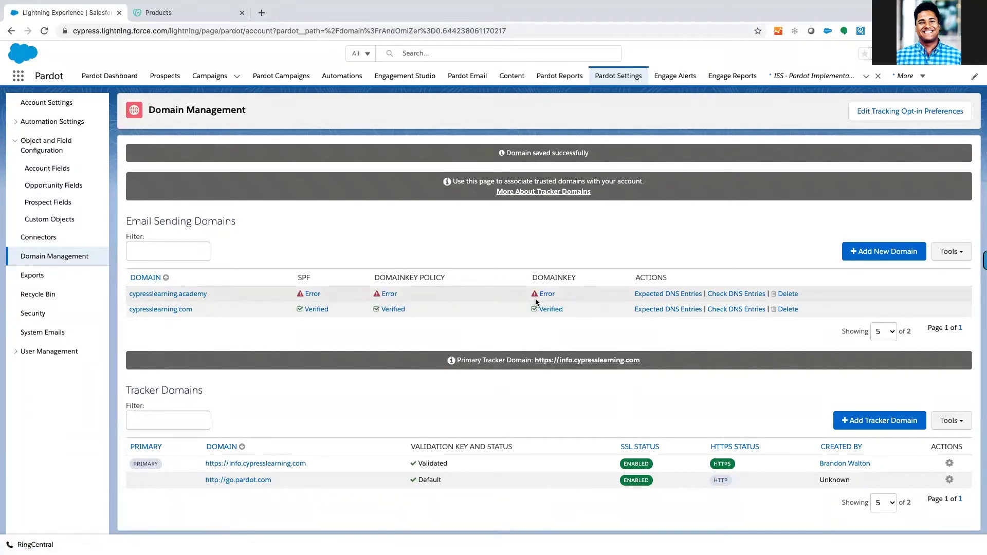
# Show the expected SPF, DomainKey_Policy and DomainKey TXT entries for cypresslearning.academy
pyautogui.click(666, 297)
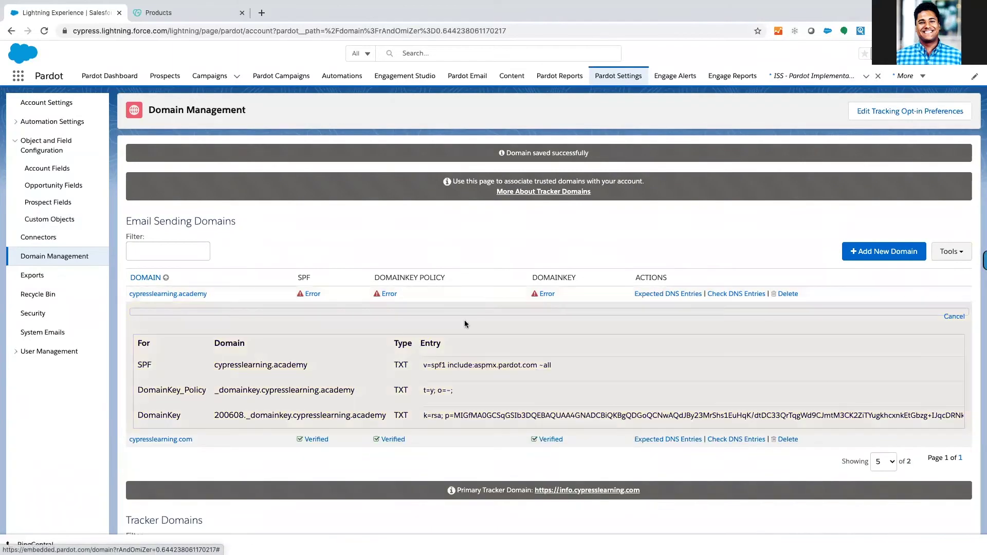
pyautogui.scroll(-1, 338, 359)
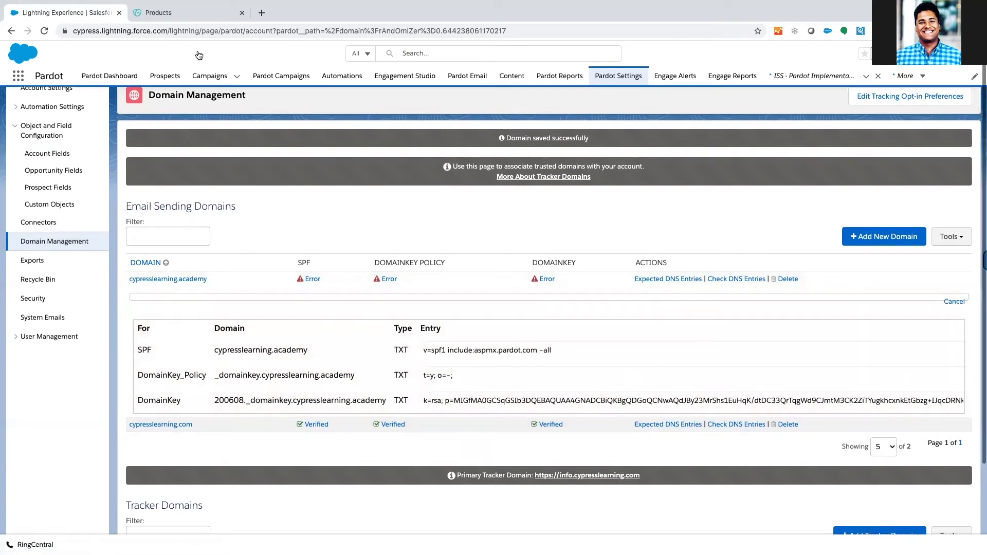
# In GoDaddy, open DNS management for cypresslearning.academy and start a new DNS record
pyautogui.click(186, 13)
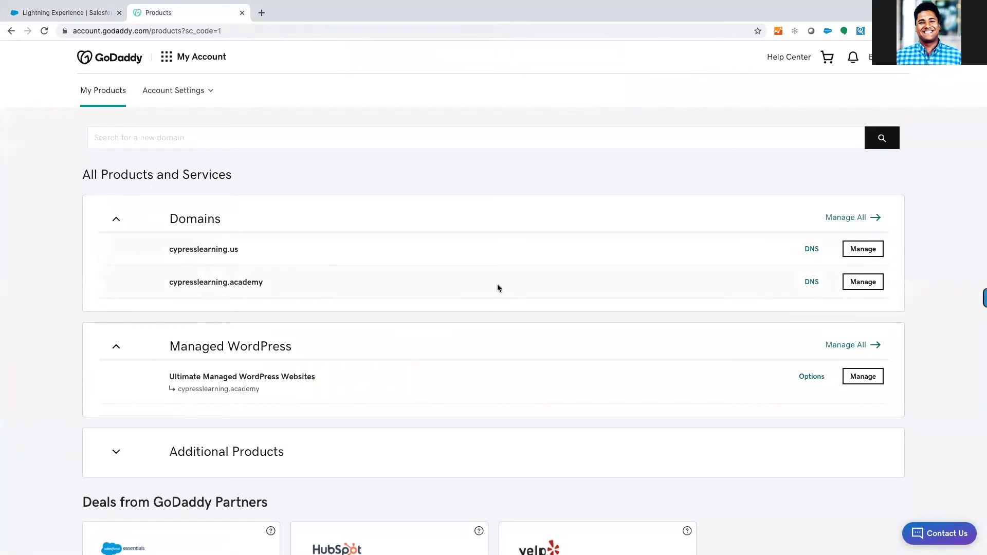
pyautogui.click(812, 282)
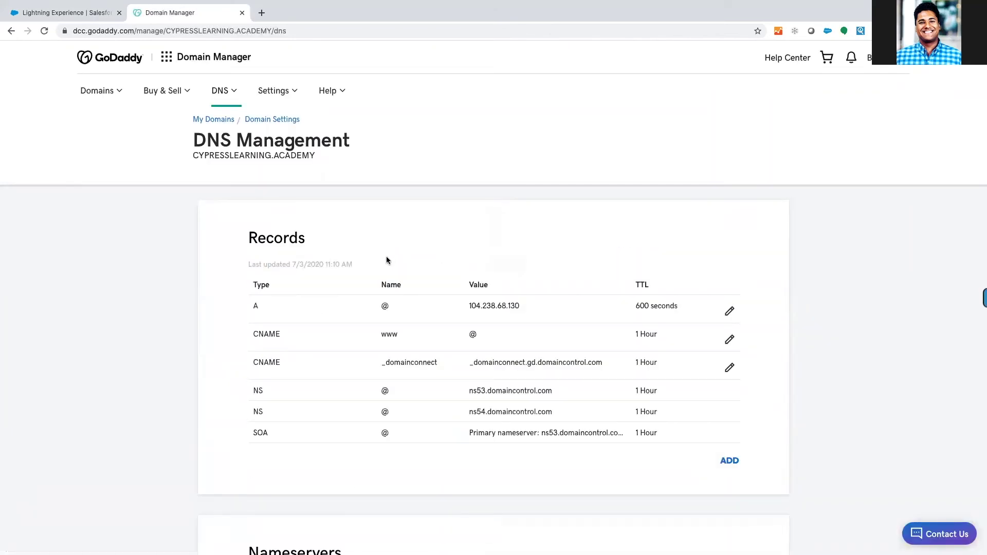
pyautogui.scroll(-3, 386, 257)
pyautogui.scroll(3, 385, 257)
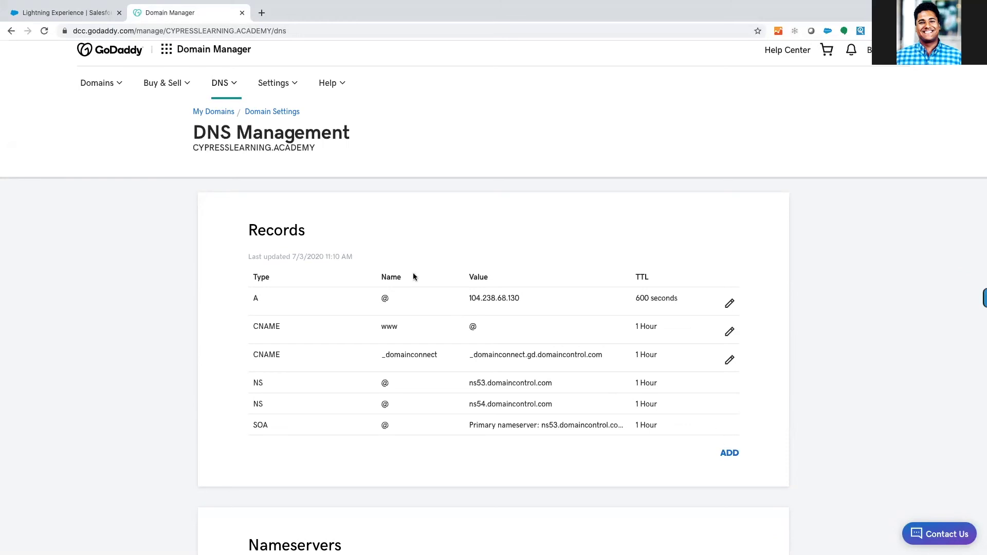
pyautogui.scroll(-1, 205, 178)
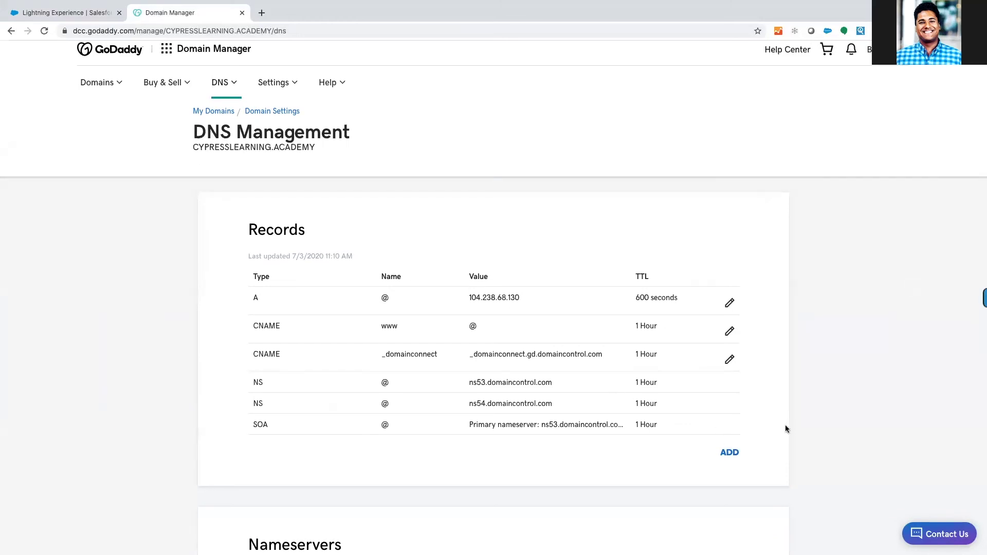
pyautogui.click(732, 455)
# Make the new GoDaddy record a TXT record with host @
pyautogui.scroll(-2, 323, 403)
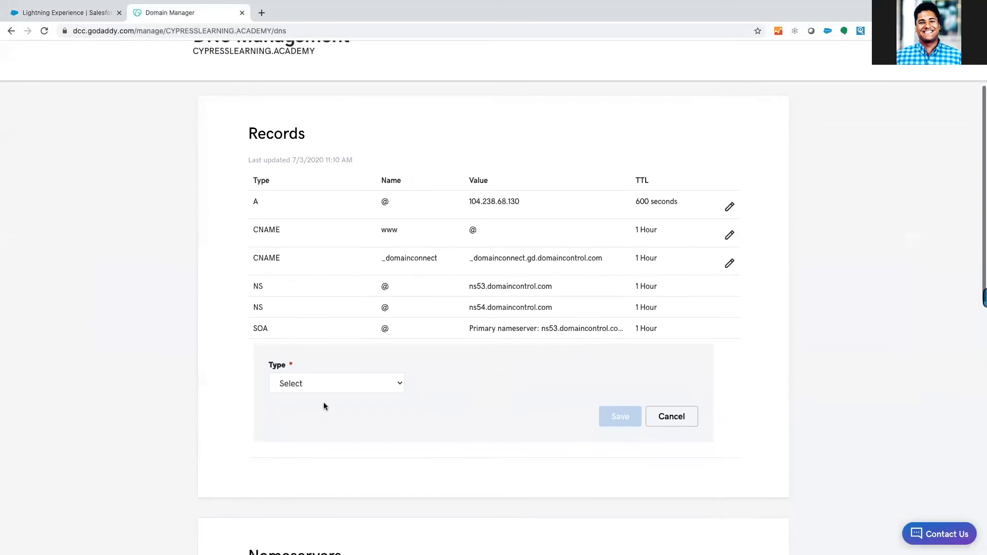
pyautogui.click(320, 368)
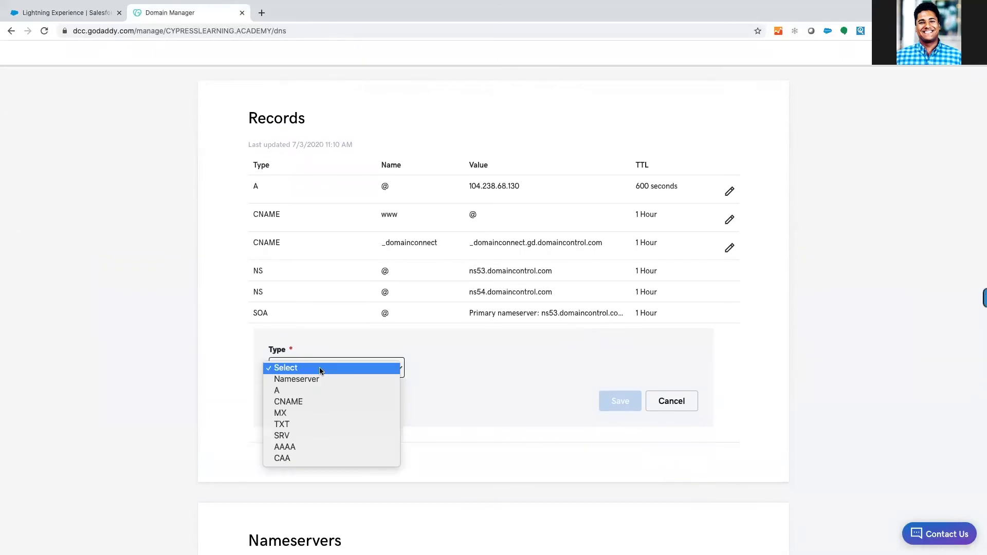
pyautogui.click(310, 423)
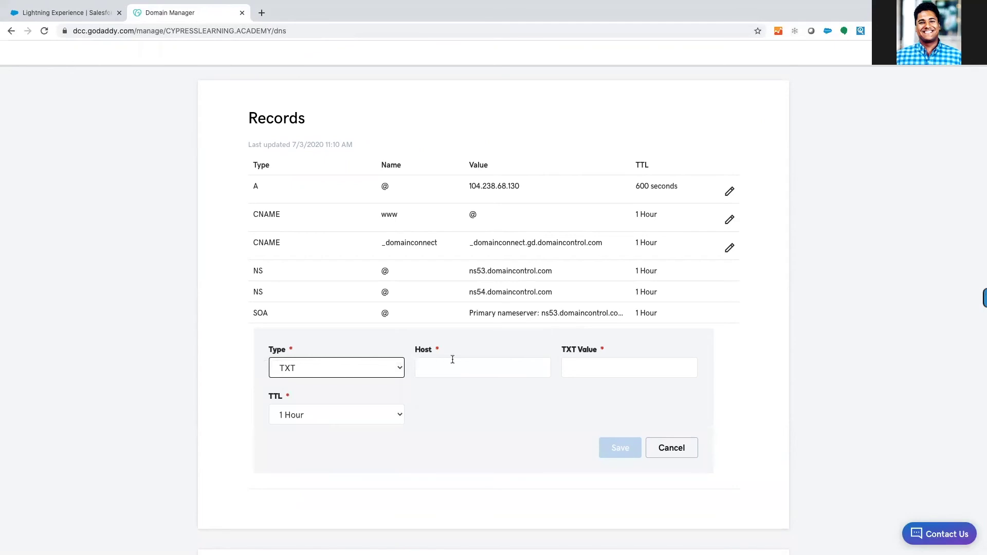
pyautogui.click(476, 367)
pyautogui.write('@')
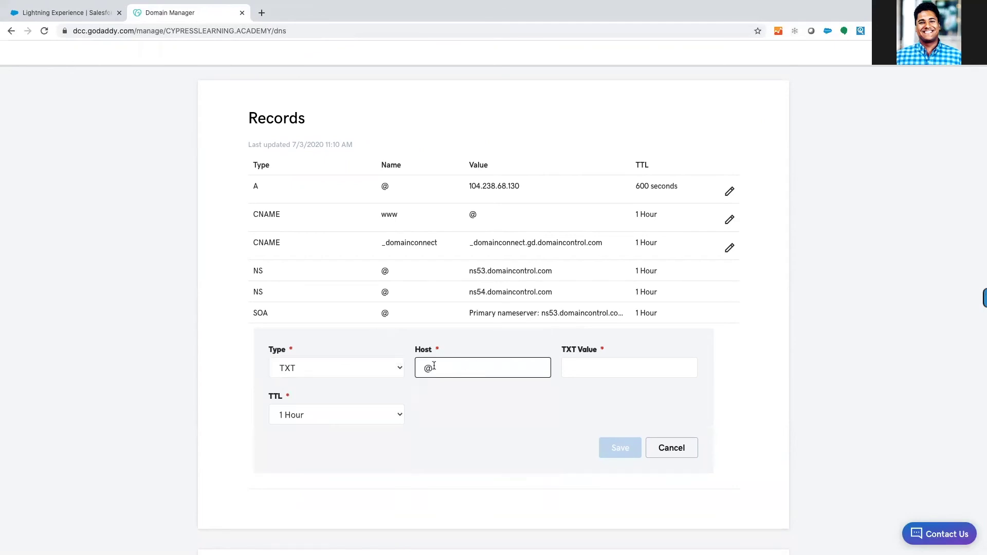
# Paste Pardot's SPF value 'v=spf1 include:aspmx.pardot.com ~all' as the TXT value and save the record
pyautogui.click(53, 11)
pyautogui.moveTo(551, 352); pyautogui.dragTo(426, 353)
pyautogui.hotkey('ctrl', 'c')
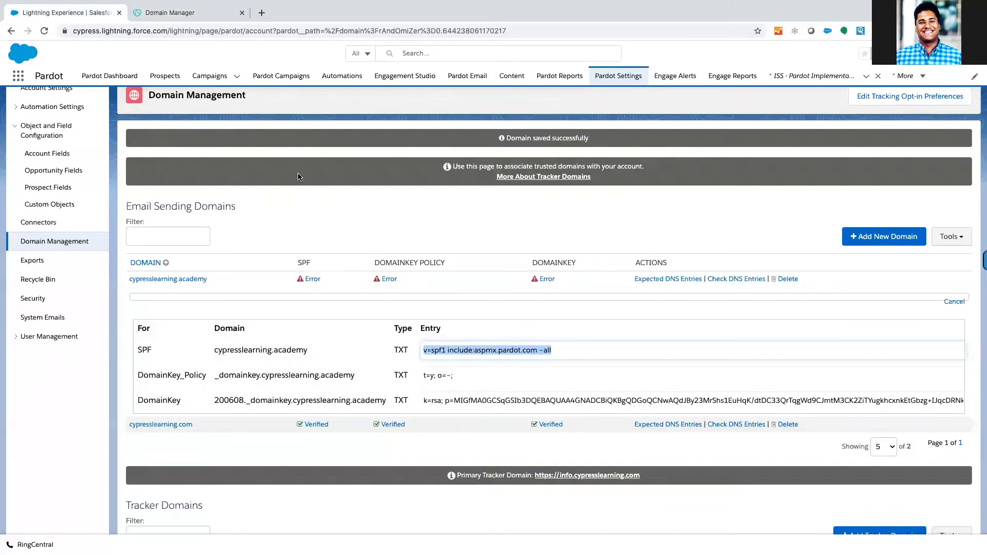
pyautogui.click(201, 19)
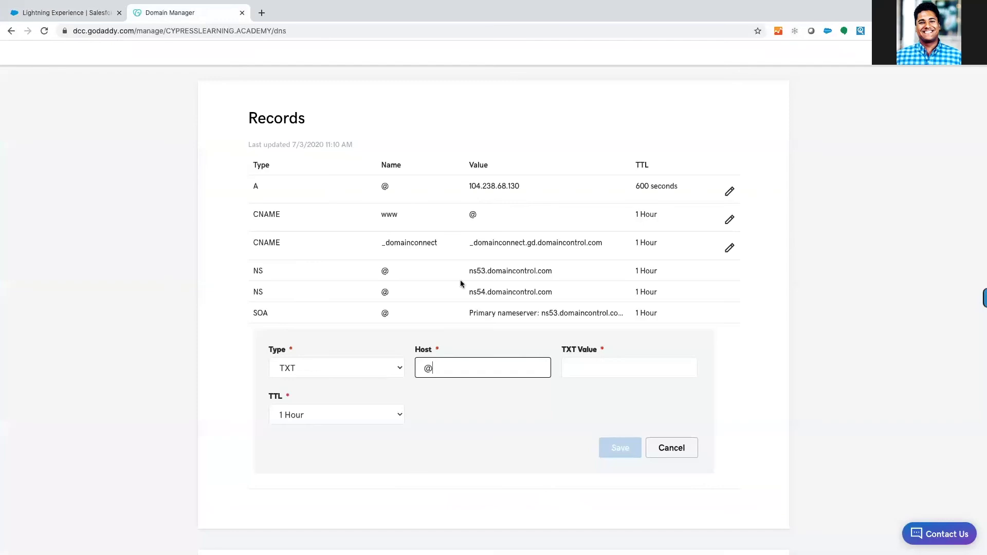
pyautogui.click(593, 362)
pyautogui.hotkey('ctrl', 'v')
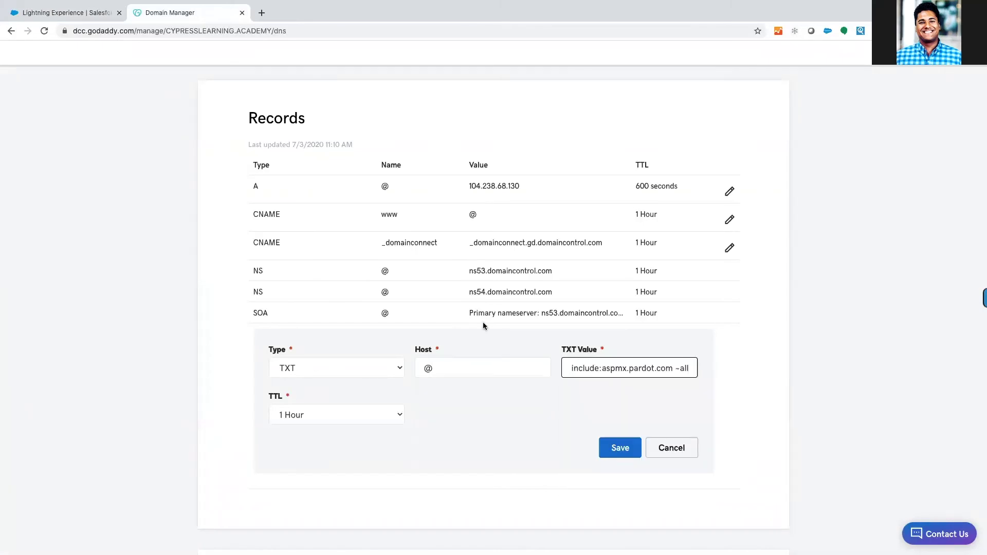
pyautogui.moveTo(583, 367); pyautogui.dragTo(522, 367)
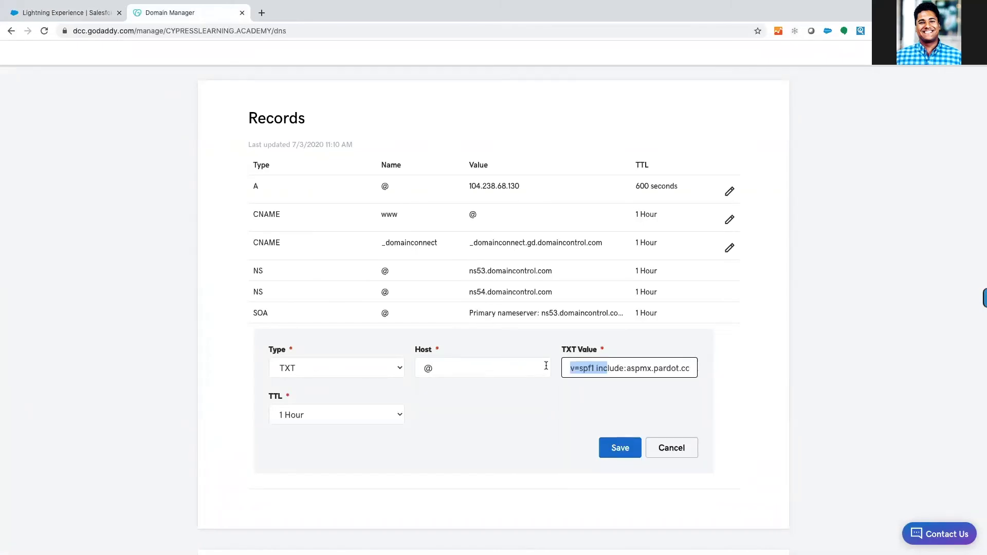
pyautogui.click(577, 369)
pyautogui.moveTo(596, 368); pyautogui.dragTo(669, 371)
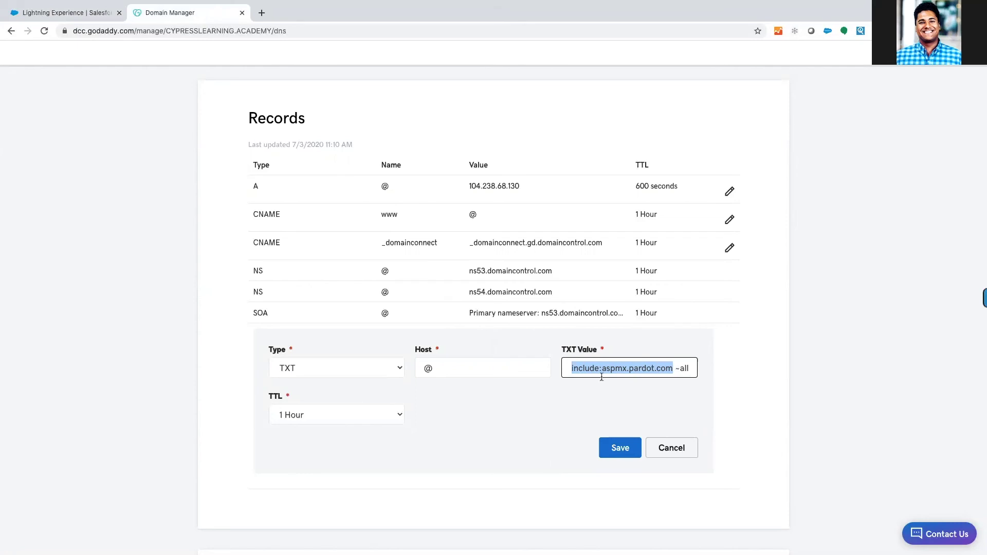
pyautogui.moveTo(615, 368); pyautogui.dragTo(546, 370)
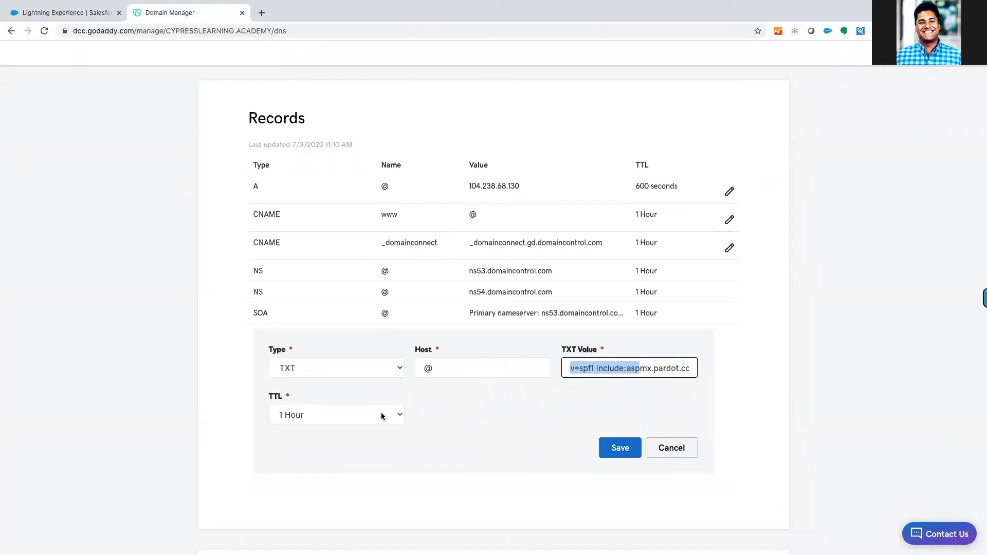
pyautogui.click(602, 449)
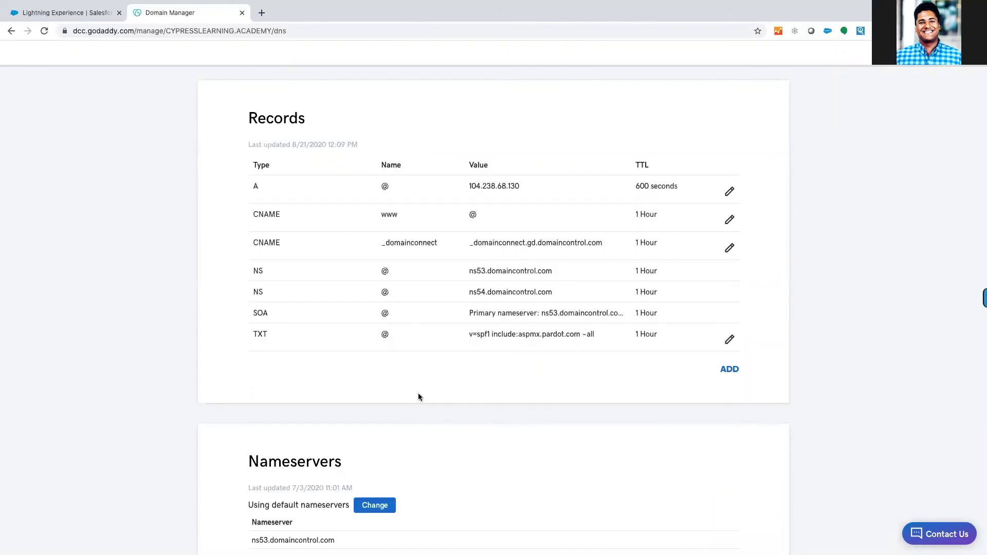
# Add another GoDaddy TXT record with host _domainkey, taken from Pardot's policy entry
pyautogui.click(62, 12)
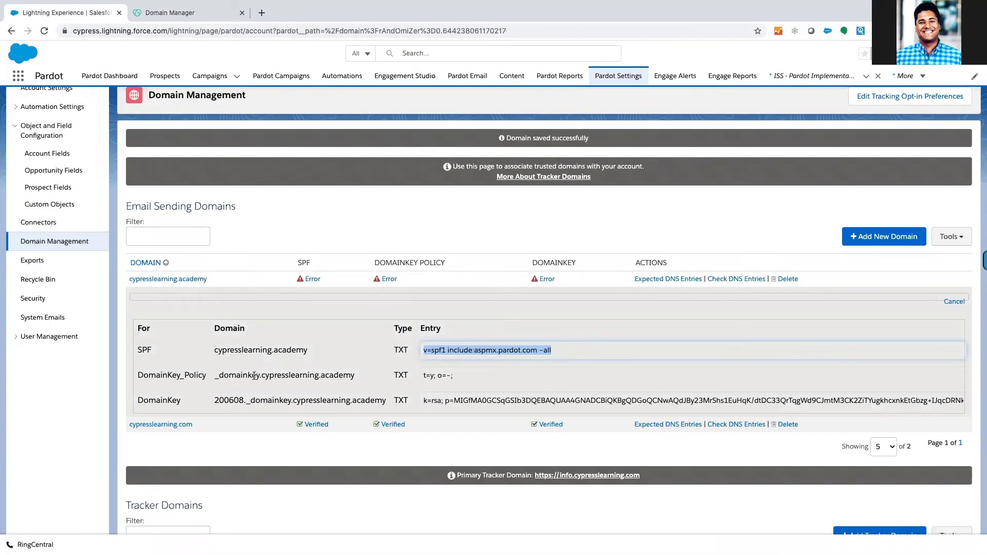
pyautogui.moveTo(259, 376); pyautogui.dragTo(212, 378)
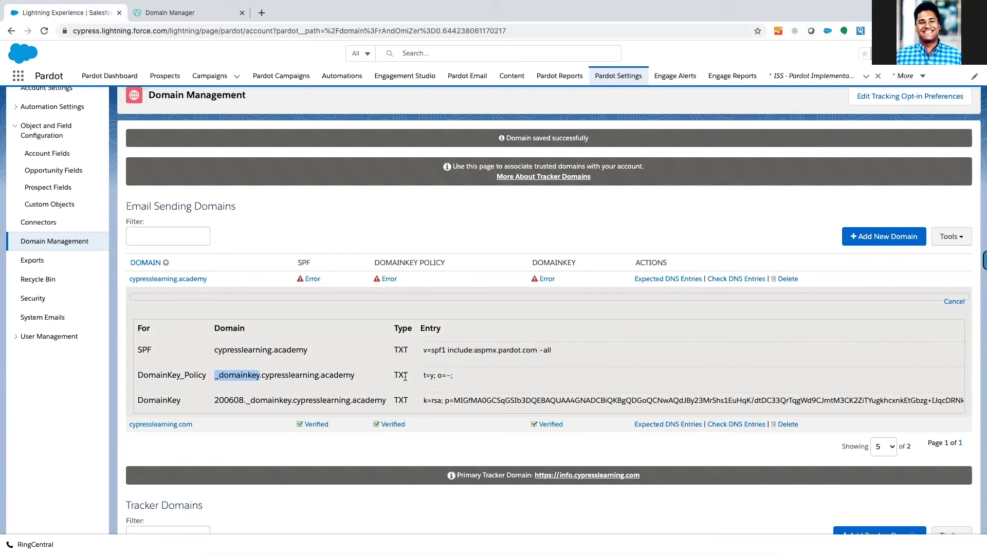
pyautogui.click(188, 15)
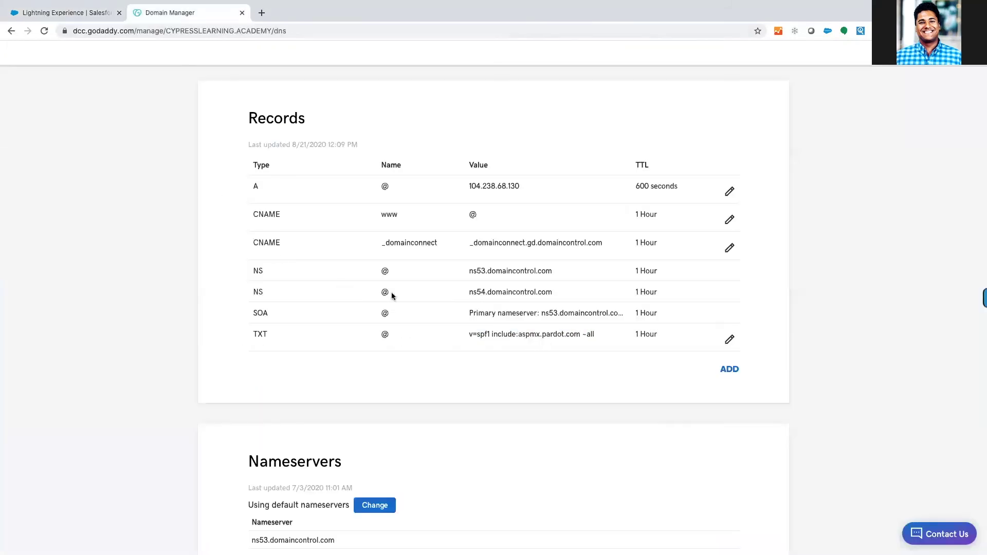
pyautogui.click(728, 370)
pyautogui.scroll(3, 514, 380)
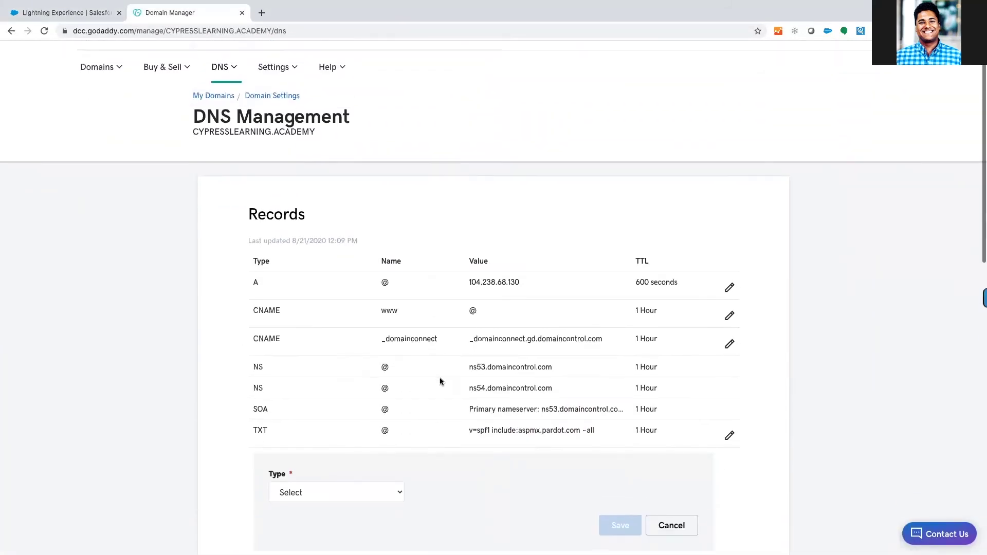
pyautogui.scroll(-2, 347, 425)
pyautogui.scroll(-2, 347, 421)
pyautogui.click(347, 360)
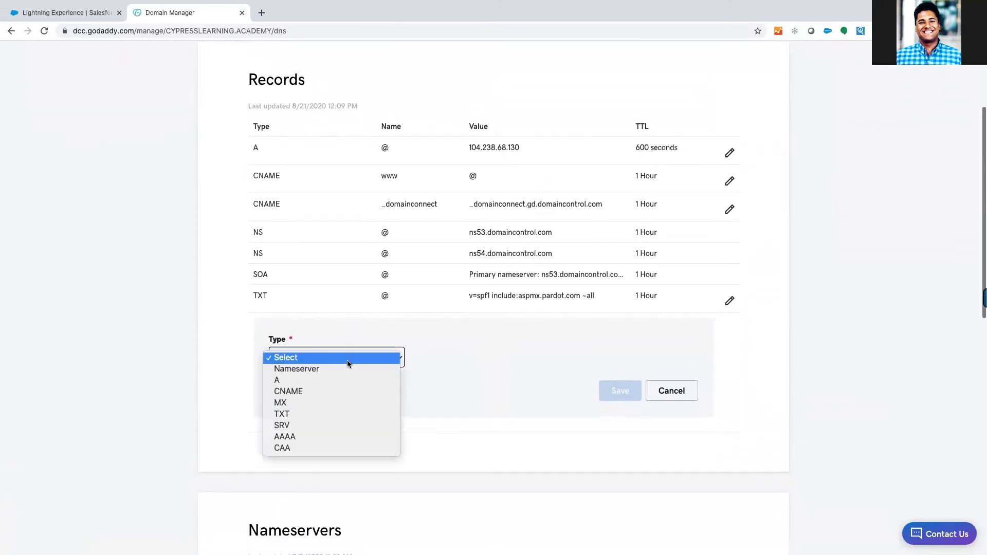
pyautogui.click(324, 418)
pyautogui.click(474, 358)
pyautogui.write('_domainkey')
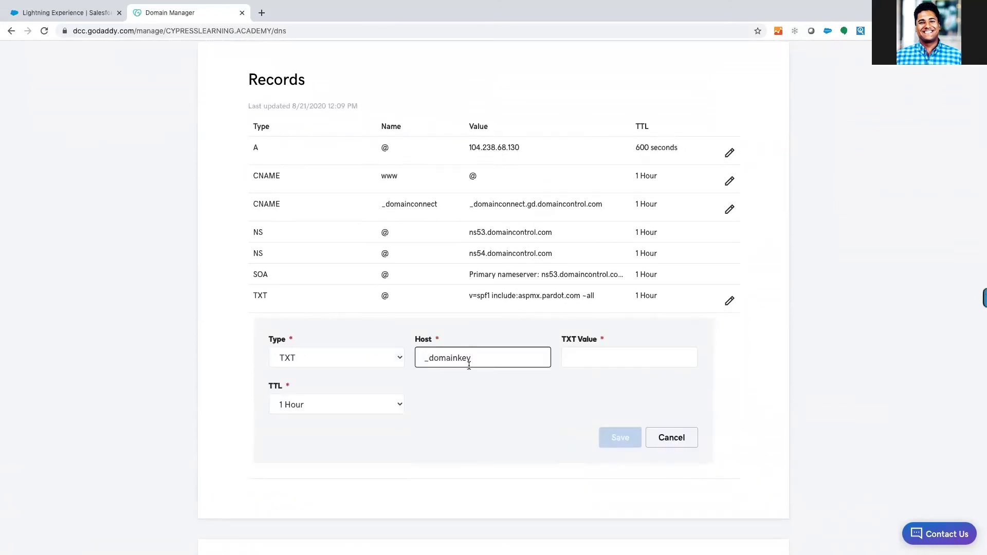
# Paste the DomainKey policy value 't=y; o=~;' as the TXT value and save
pyautogui.click(77, 12)
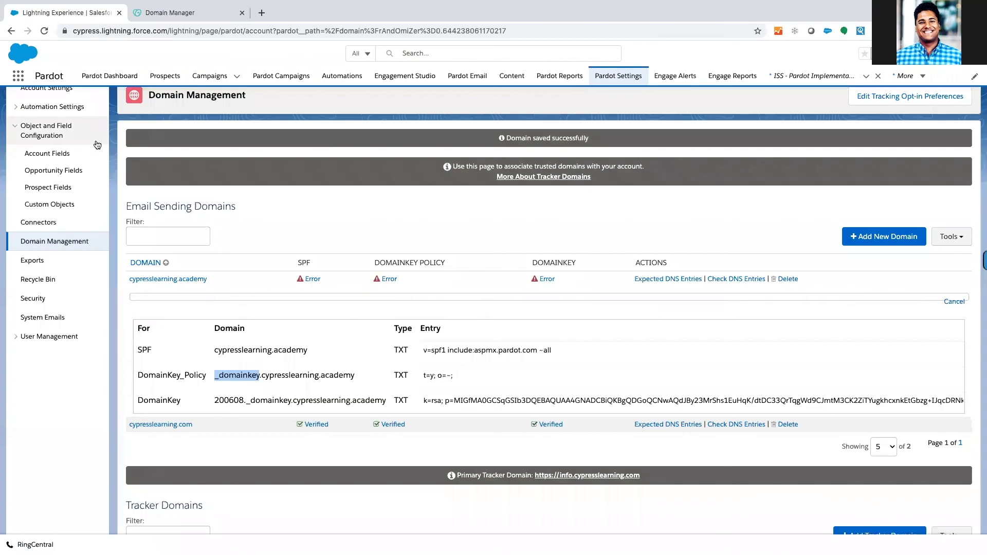
pyautogui.click(443, 376)
pyautogui.hotkey('ctrl', 'c')
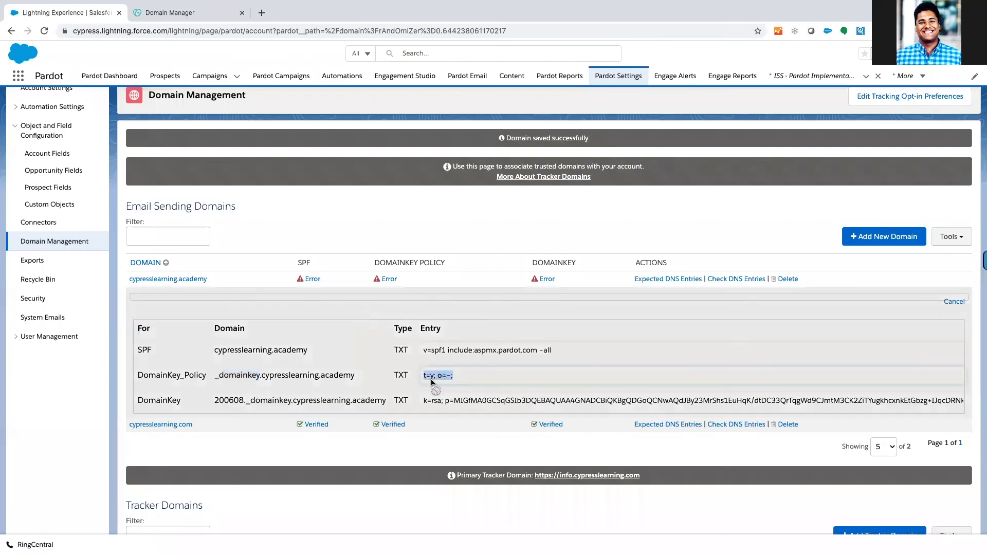
pyautogui.scroll(-2, 316, 213)
pyautogui.click(169, 12)
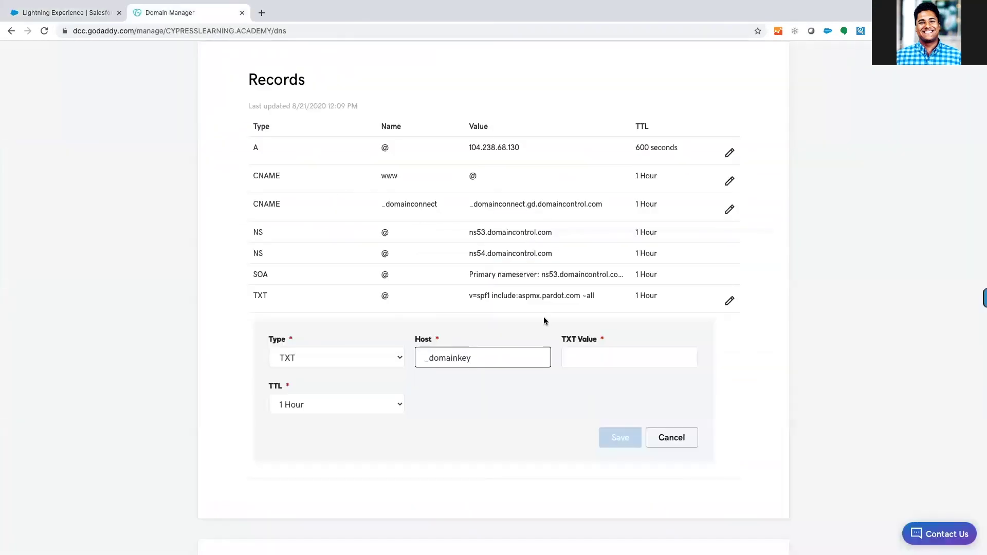
pyautogui.click(586, 357)
pyautogui.hotkey('ctrl', 'v')
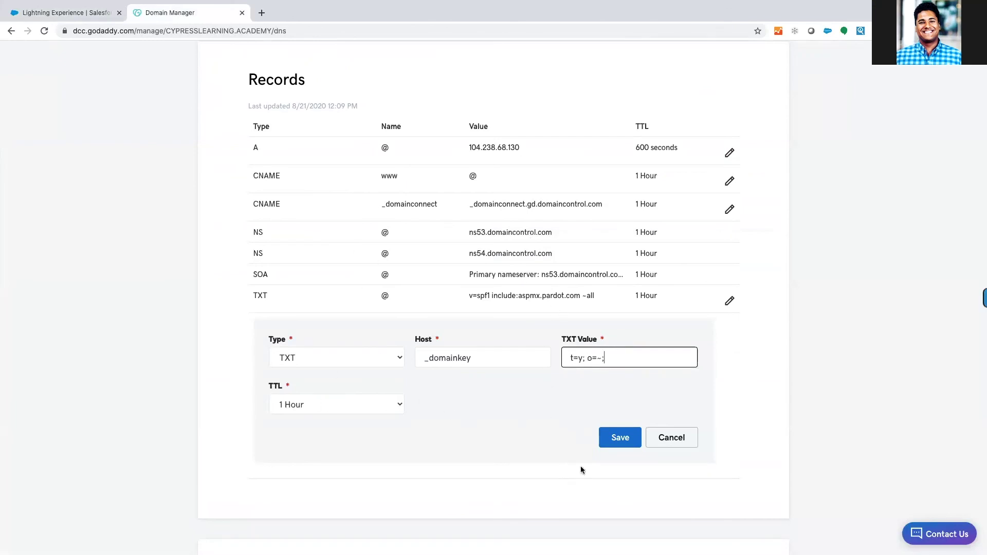
pyautogui.click(620, 437)
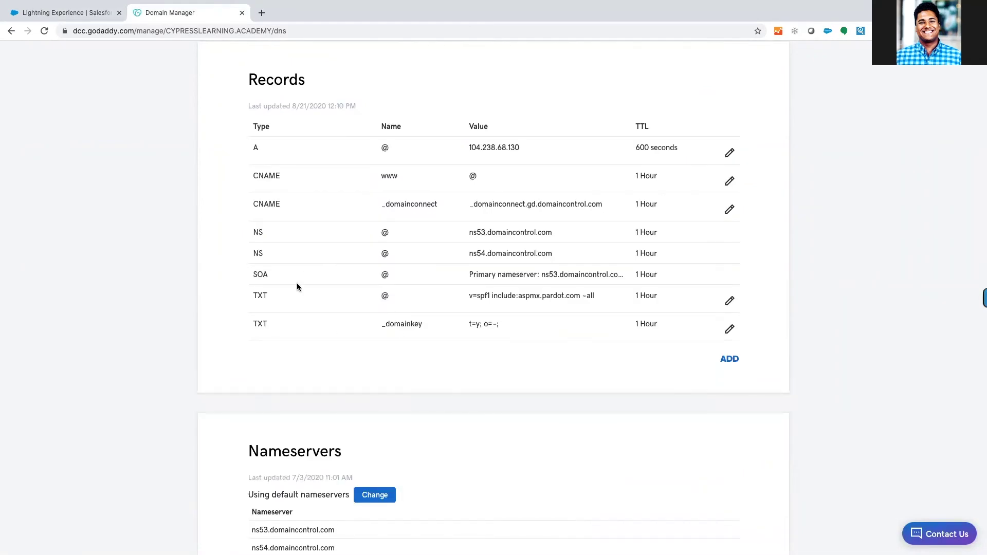
# Add a third GoDaddy TXT record with host 200608._domainkey, copied from Pardot
pyautogui.click(80, 16)
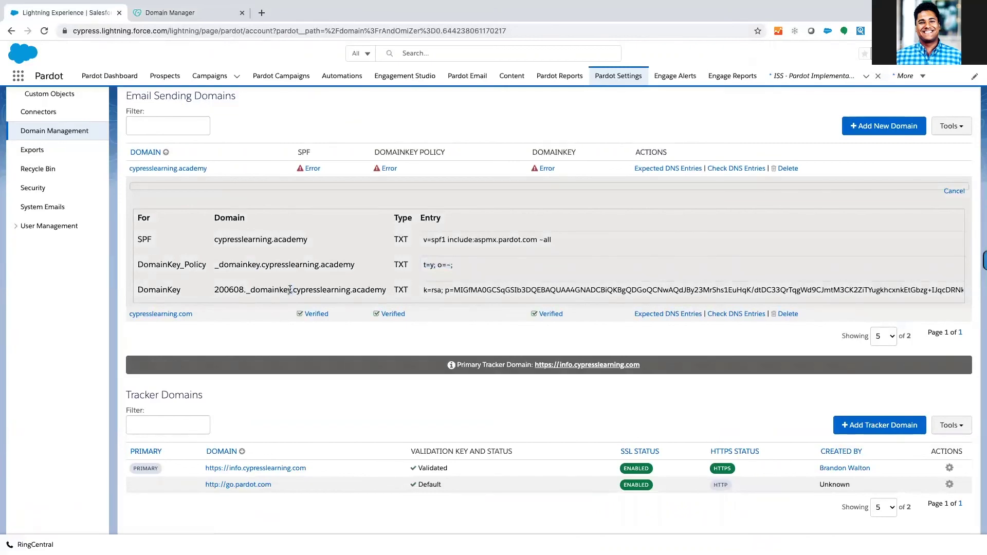
pyautogui.moveTo(291, 289); pyautogui.dragTo(215, 288)
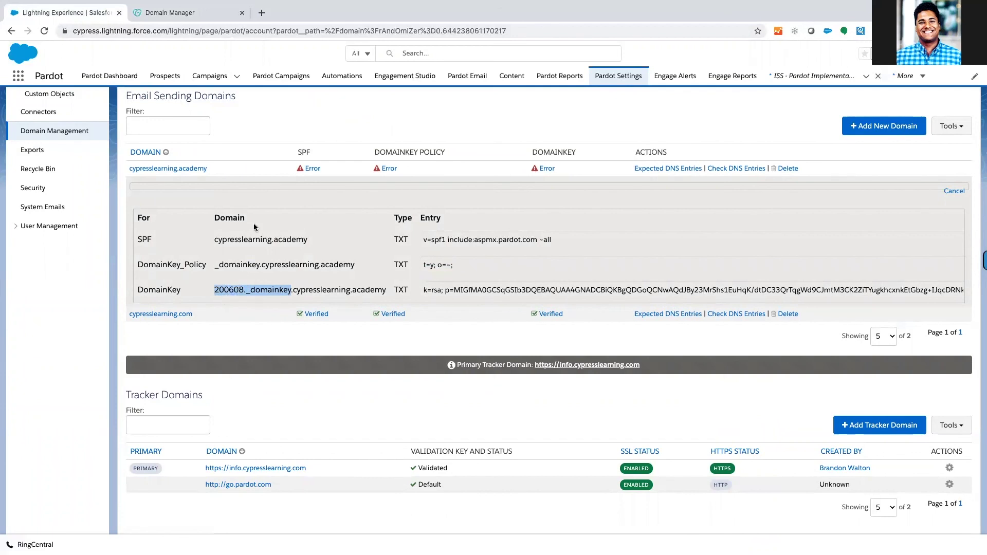
pyautogui.click(200, 13)
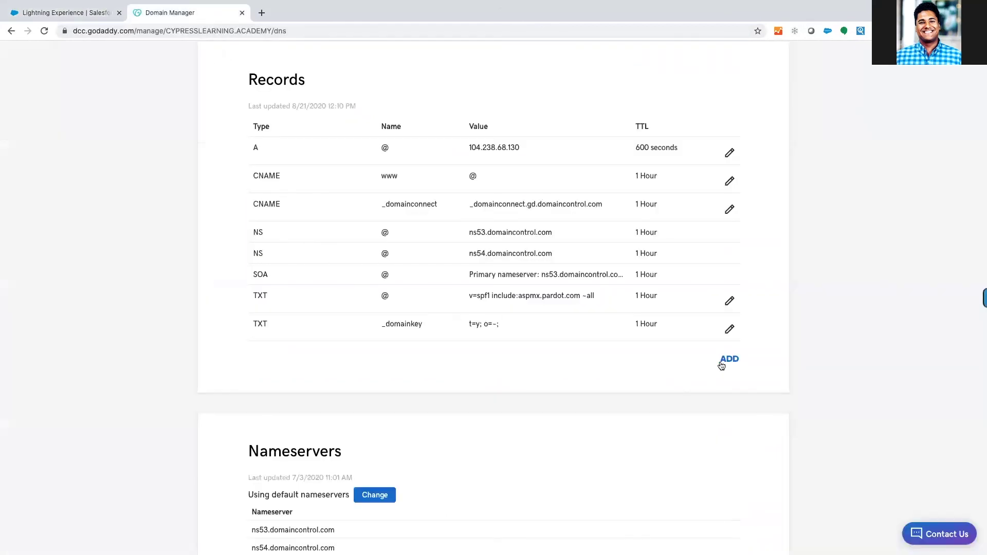
pyautogui.click(722, 360)
pyautogui.click(304, 380)
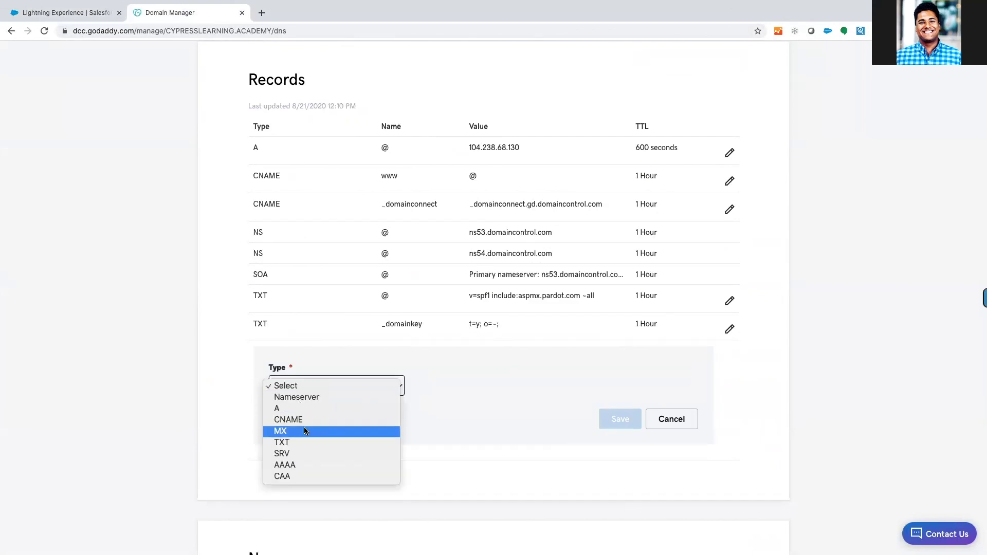
pyautogui.click(310, 438)
pyautogui.click(504, 388)
pyautogui.click(433, 401)
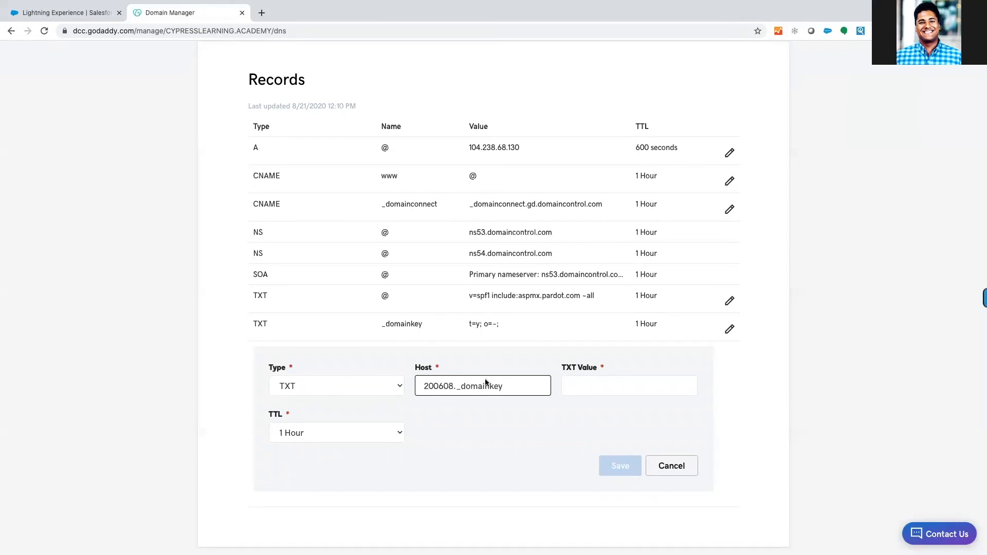
# Paste Pardot's DomainKey public key (k=rsa; p=…) as the TXT value and save
pyautogui.click(80, 11)
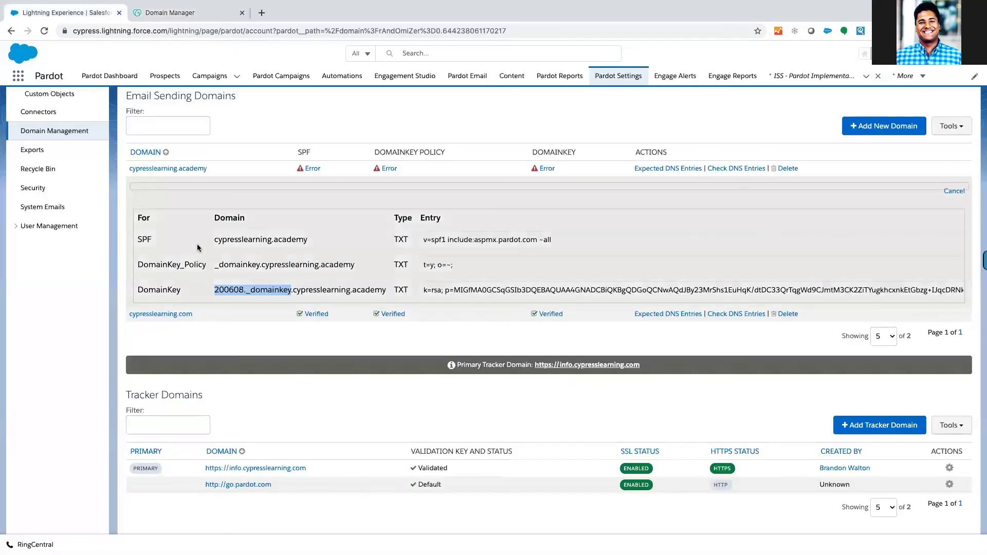
pyautogui.tripleClick(455, 291)
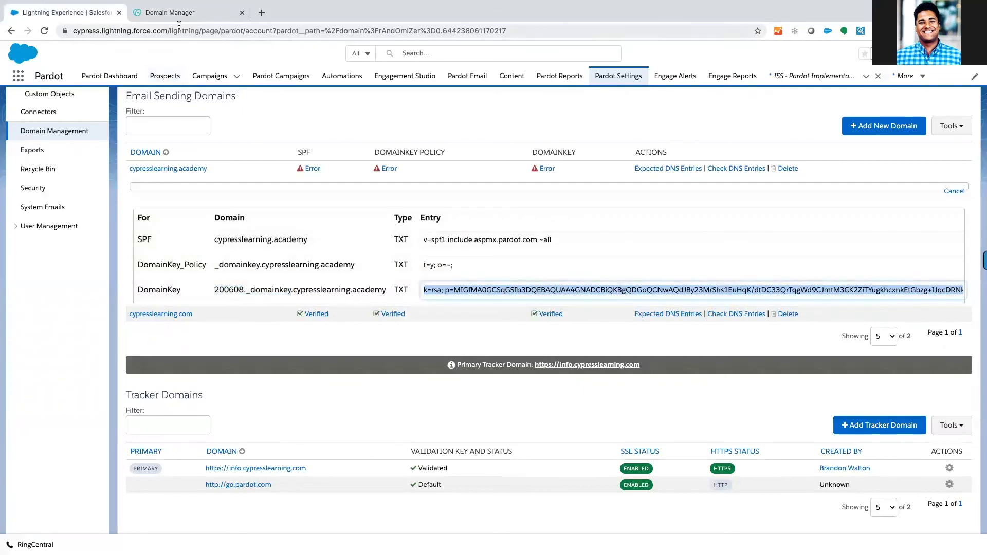
pyautogui.click(176, 14)
pyautogui.click(614, 381)
pyautogui.press('super+v')
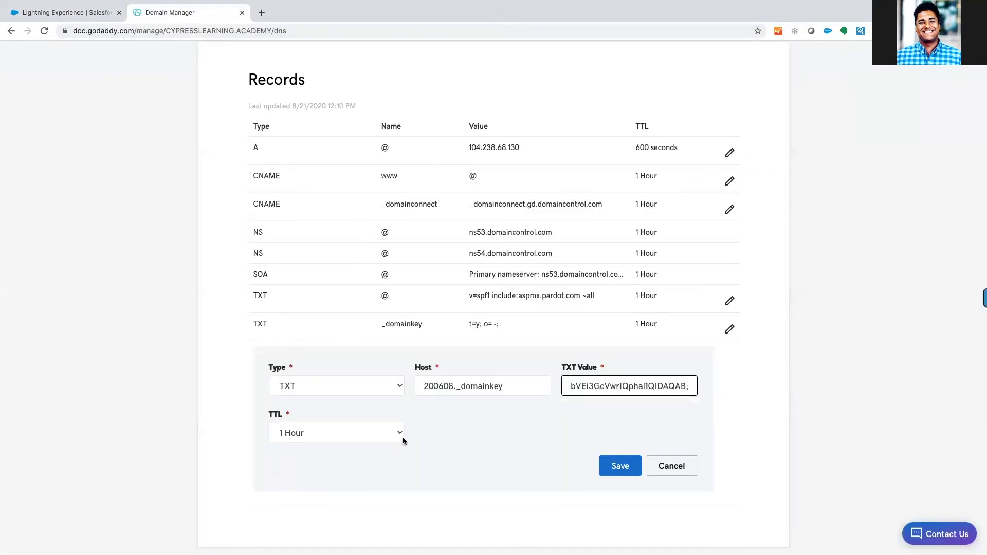
pyautogui.click(621, 469)
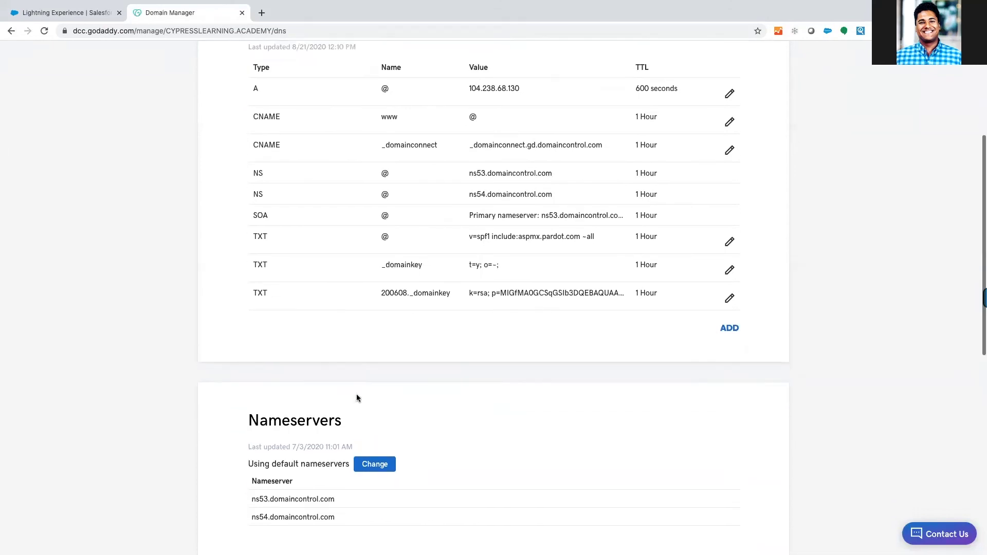
# Back in Pardot, run Check DNS Entries for cypresslearning.academy
pyautogui.click(67, 13)
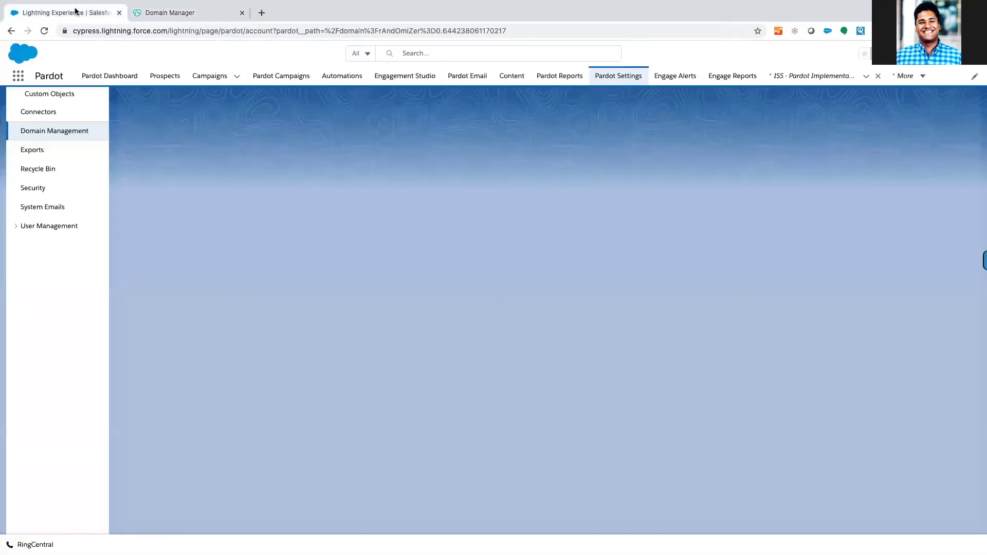
pyautogui.click(740, 170)
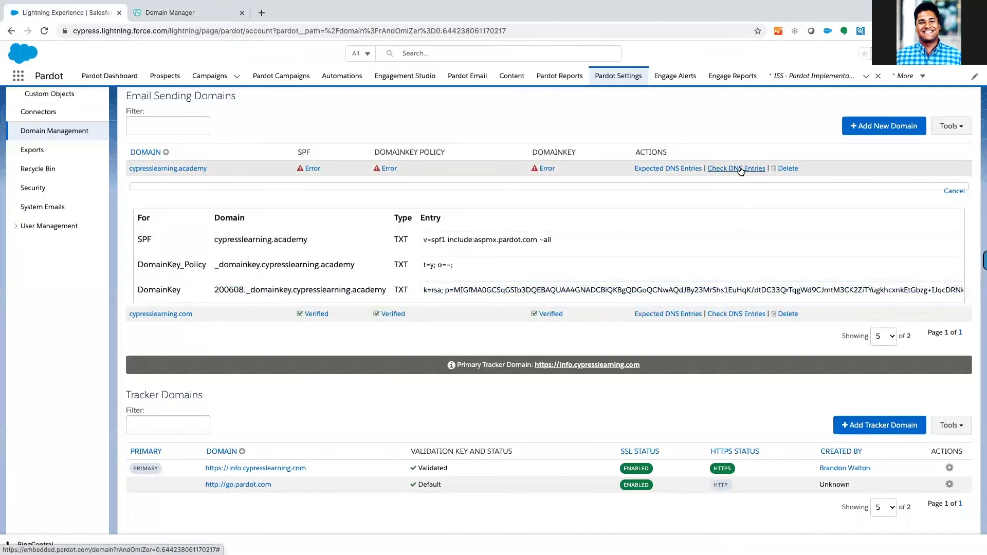